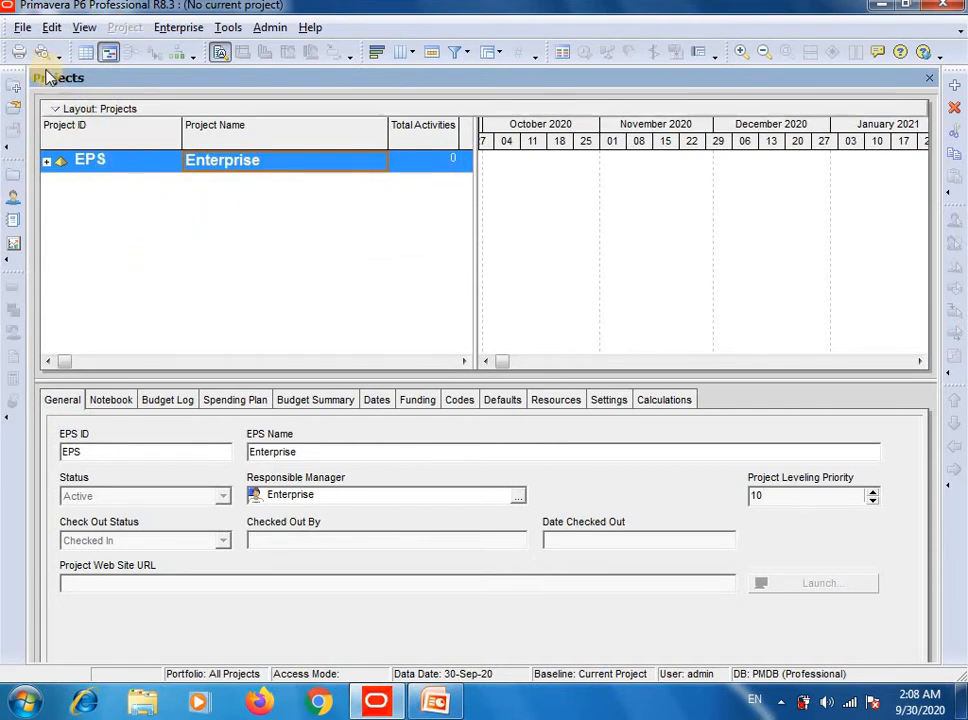
Start a new project and place it under the Perfect Engineering Services (PES) EPS node
click(27, 30)
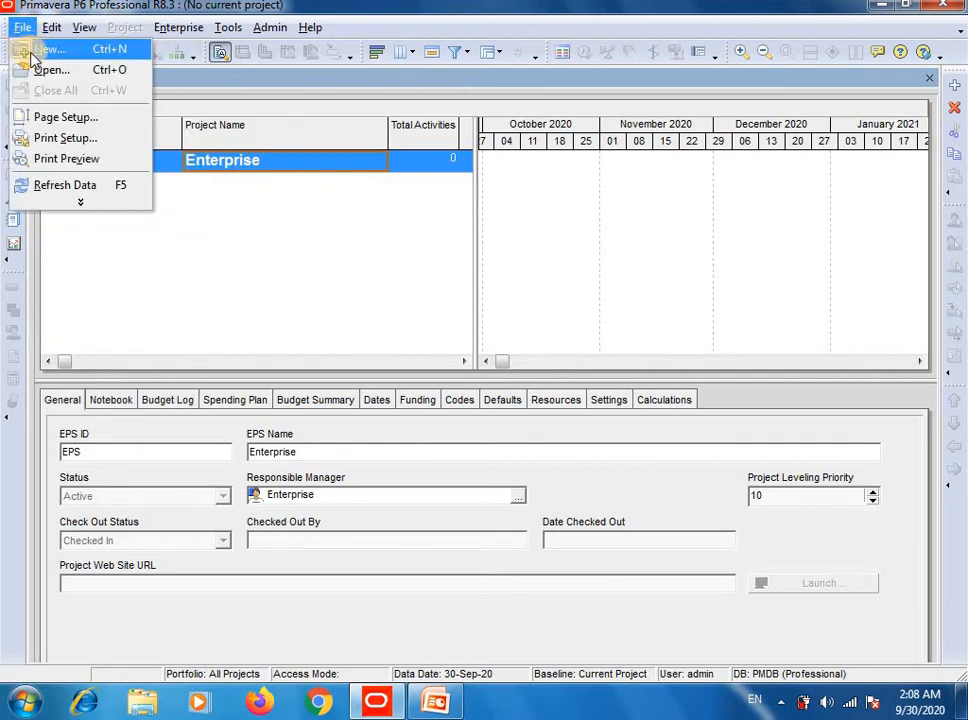
click(40, 49)
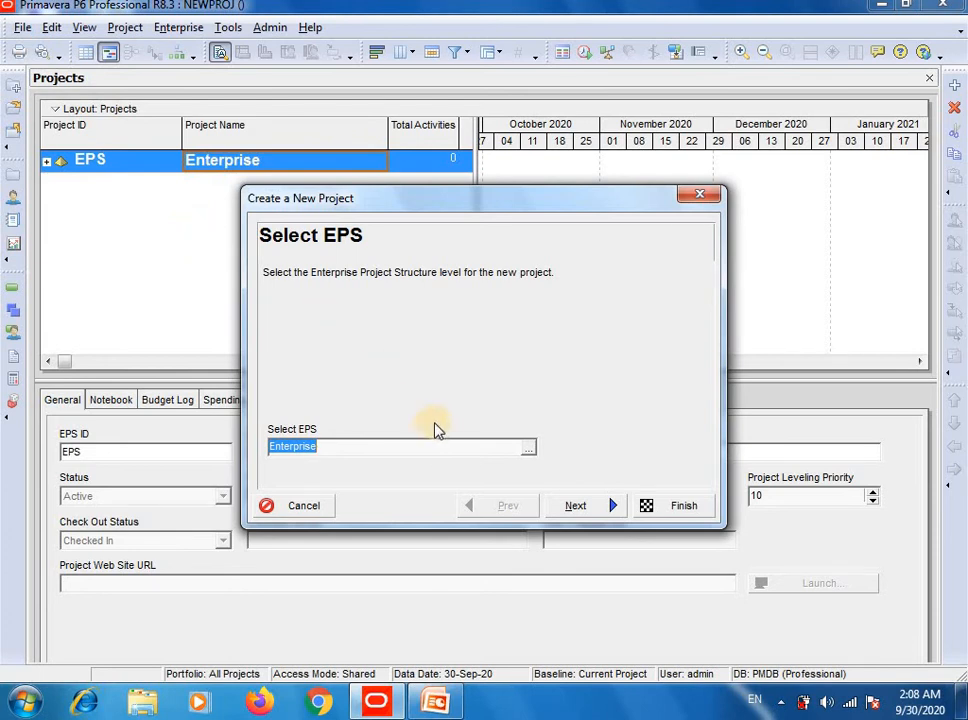
click(527, 450)
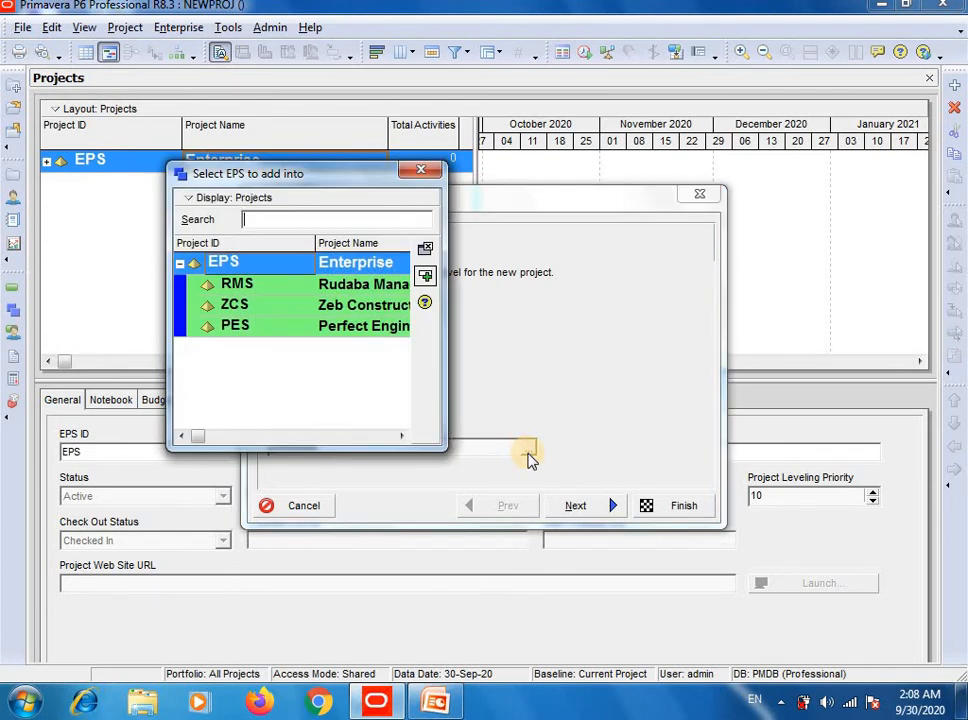
click(348, 335)
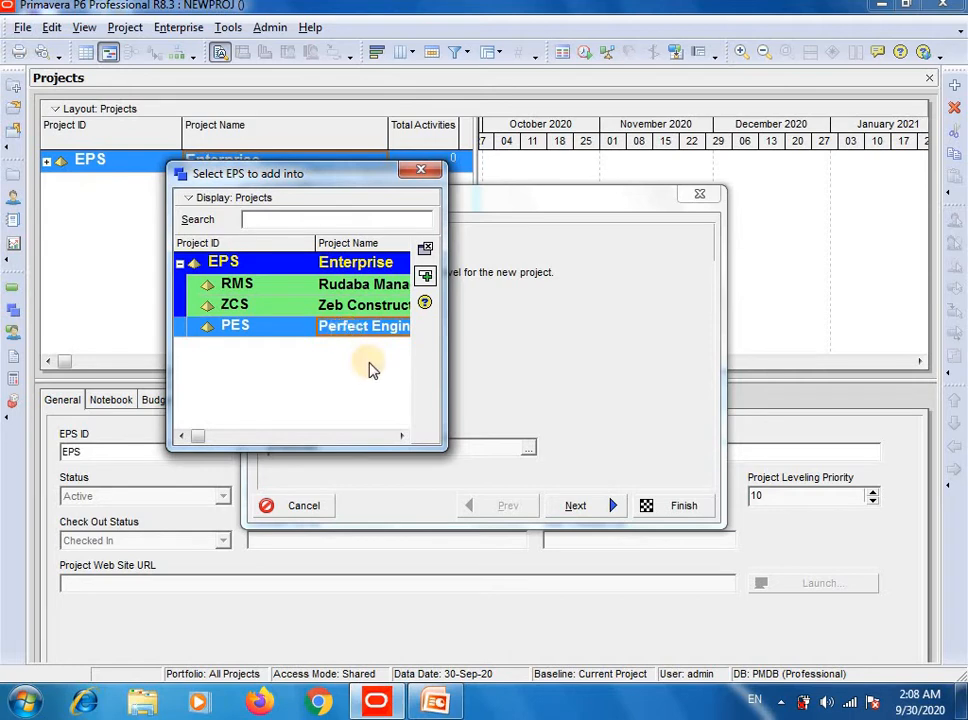
click(427, 283)
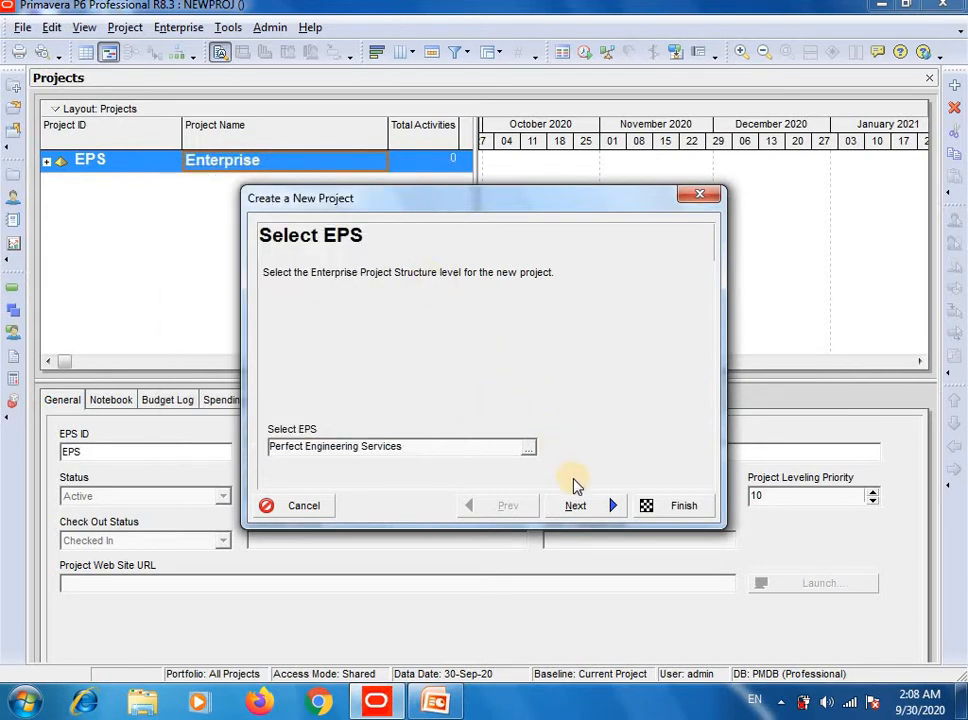
click(588, 508)
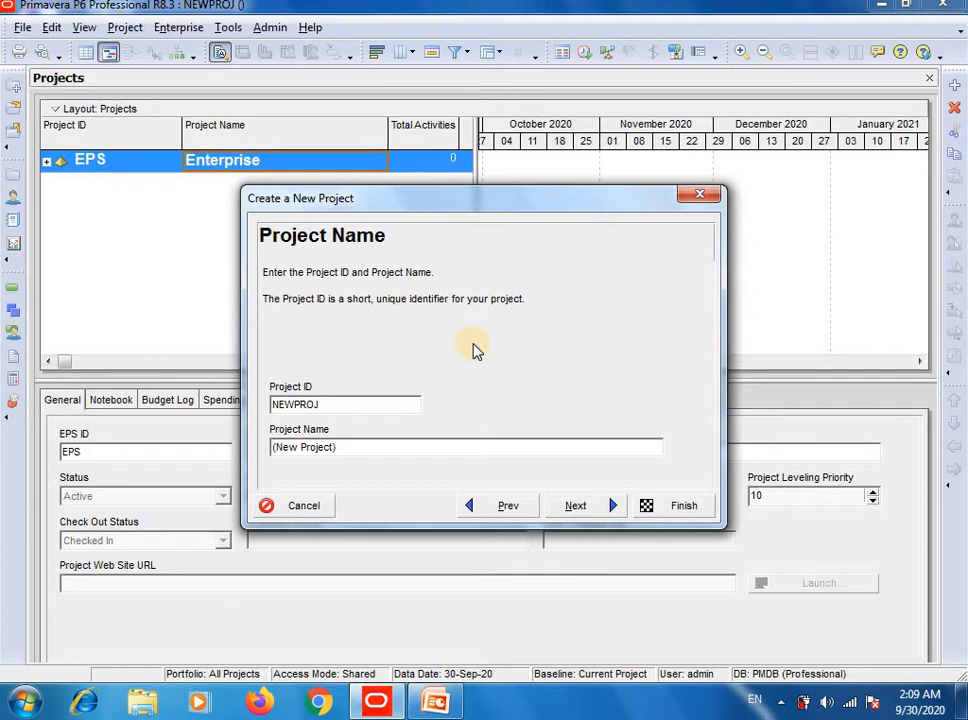
Set the new project's ID to ElectW-1 and its name to Electrical Wiring 1
double_click(384, 398)
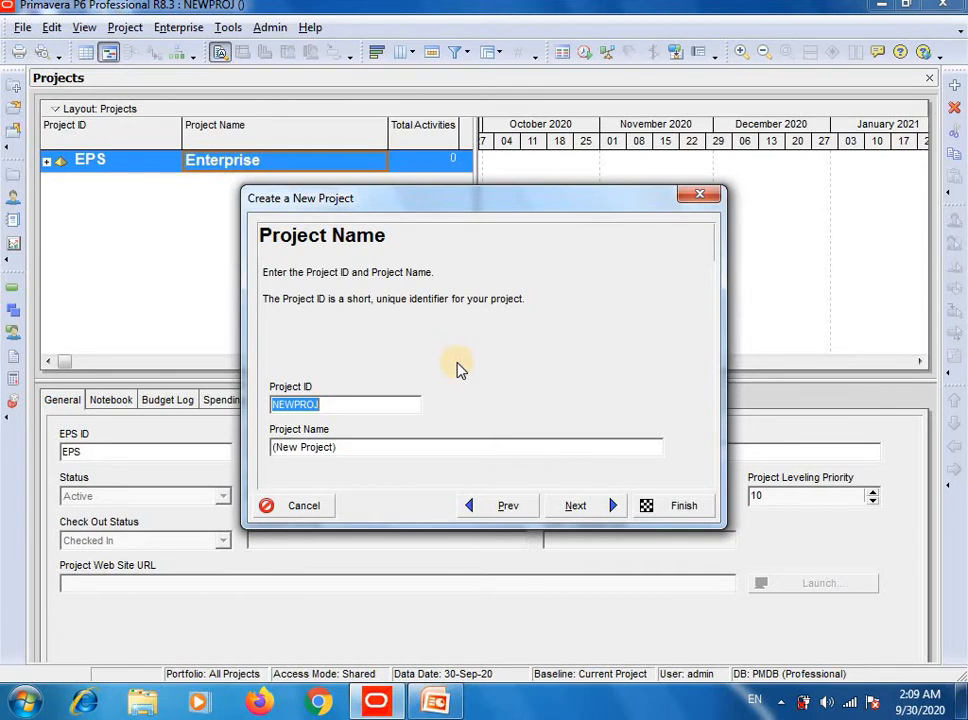
text(E)
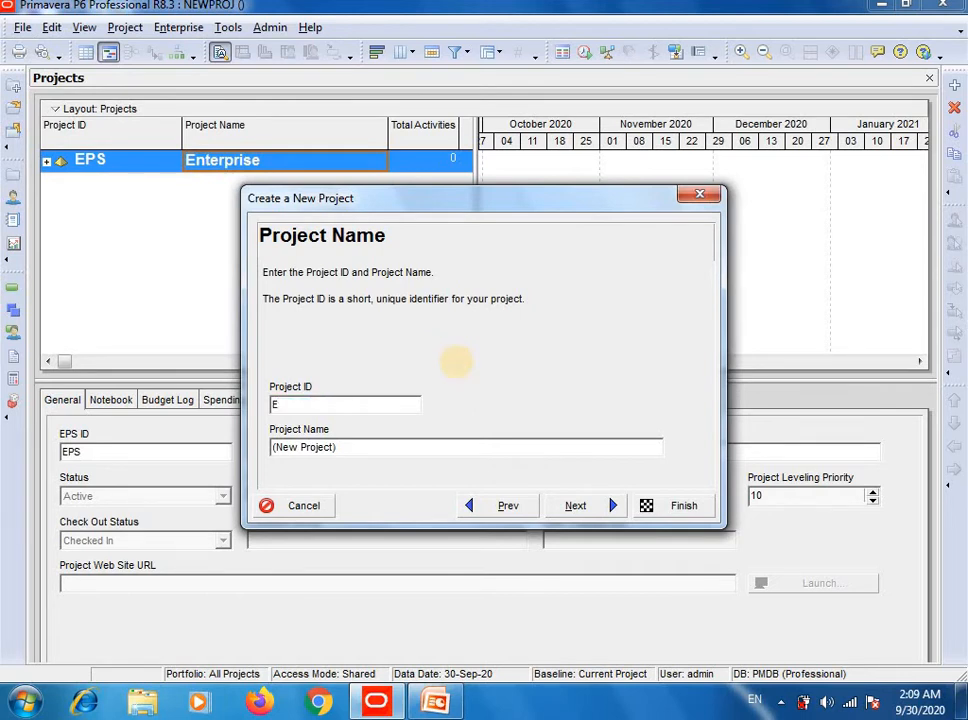
text(lectW-1)
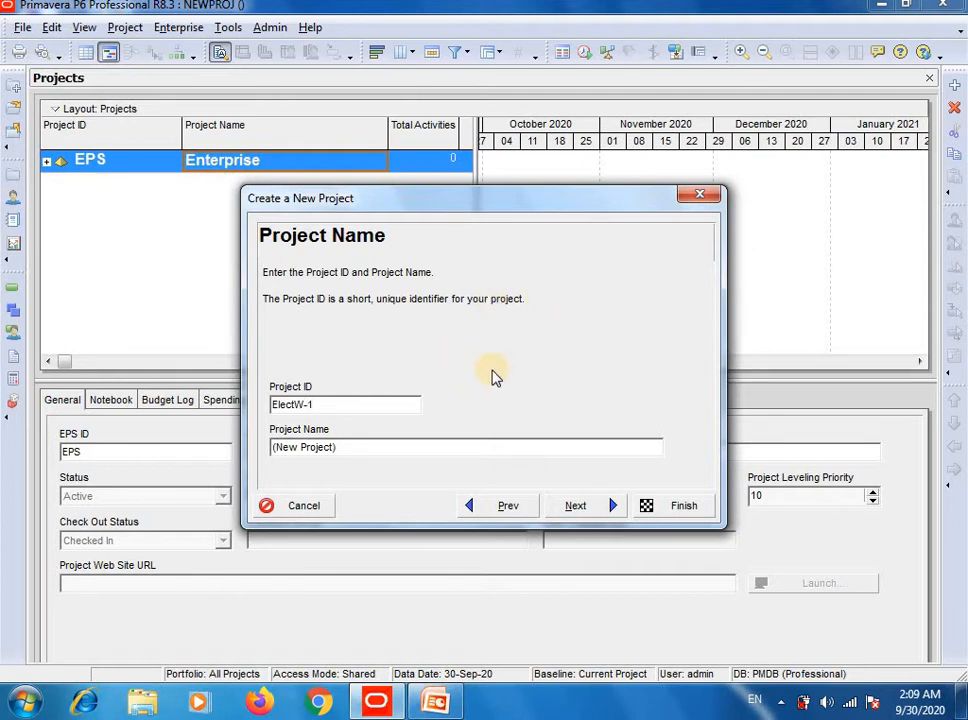
click(375, 447)
key(BackSpace)
key(BackSpace)
key(BackSpace)
key(BackSpace)
key(BackSpace)
key(BackSpace)
key(BackSpace)
key(BackSpace)
key(BackSpace)
key(BackSpace)
key(BackSpace)
key(BackSpace)
key(BackSpace)
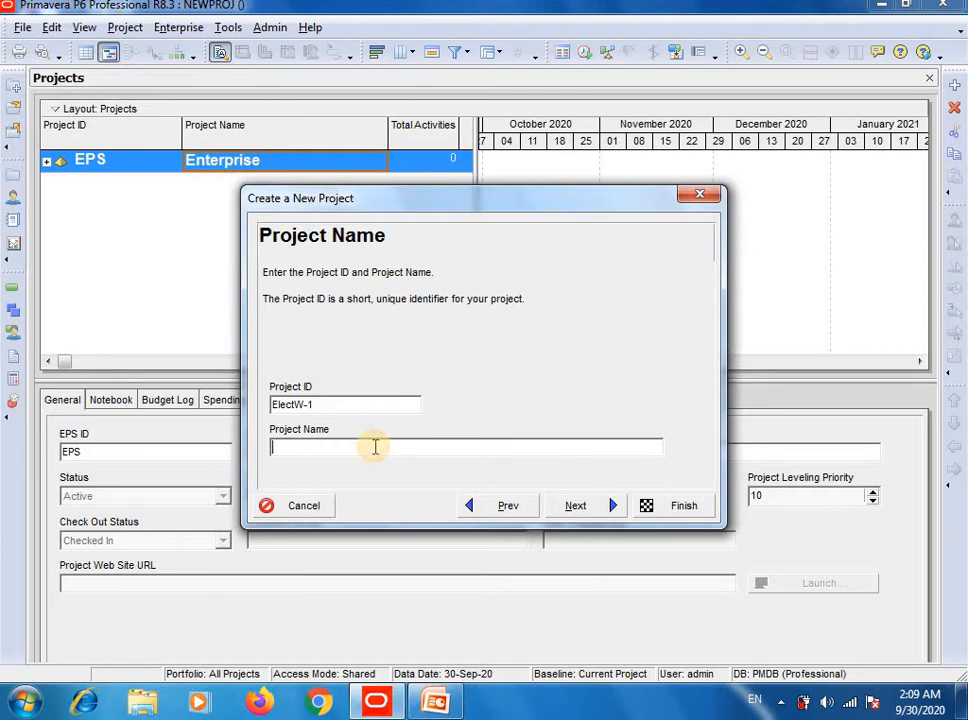
text(Electrical Wiring 1)
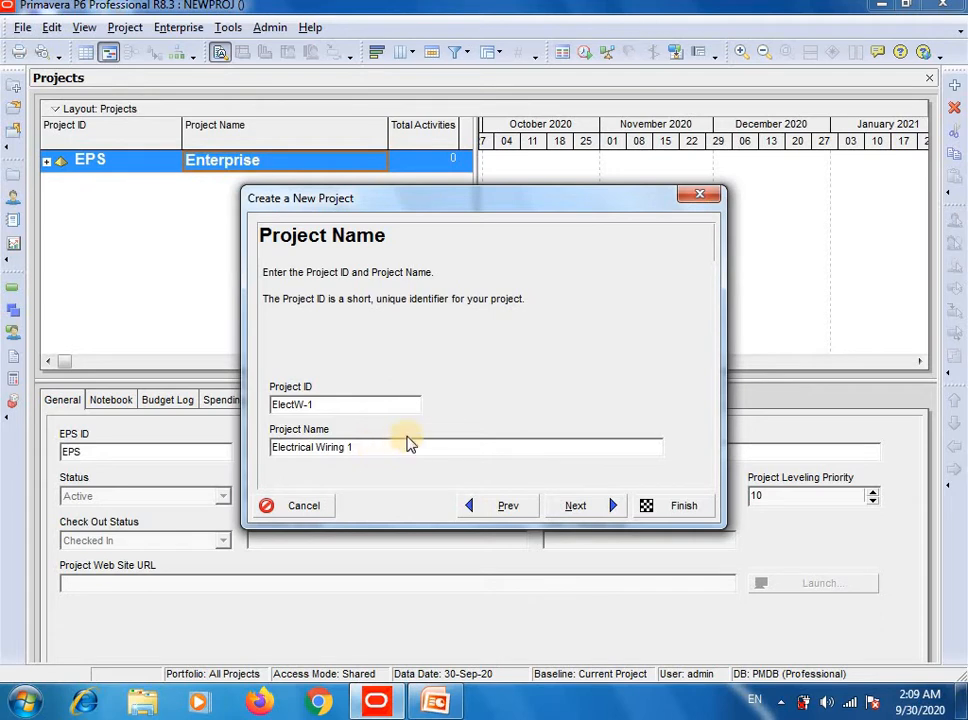
click(597, 510)
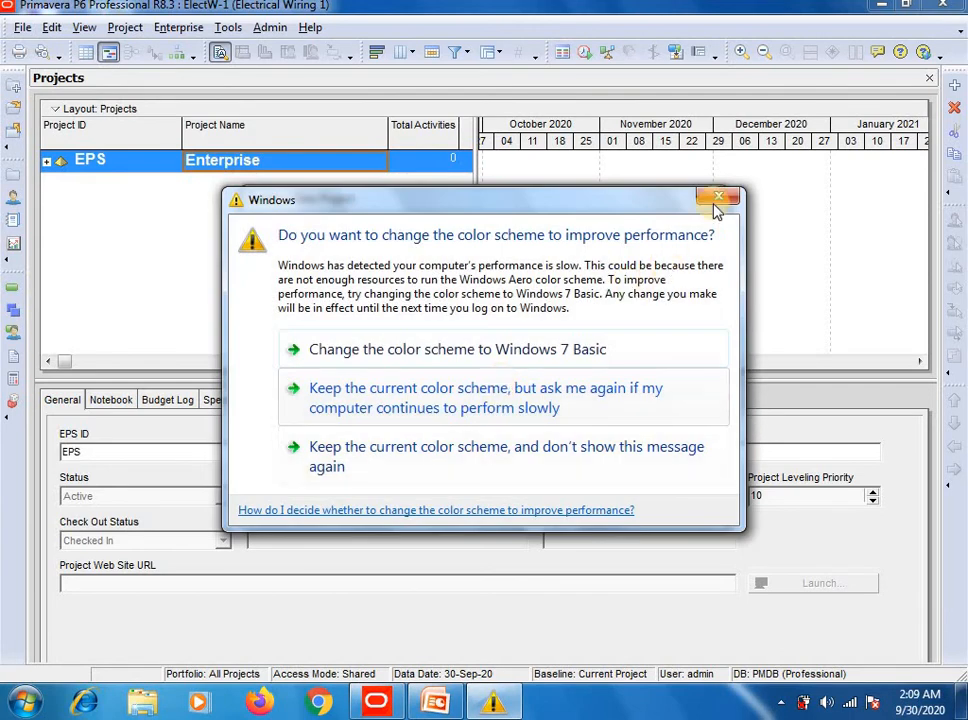
Dismiss the Windows color scheme prompt and set the project's planned start to 01-Oct-20
click(716, 202)
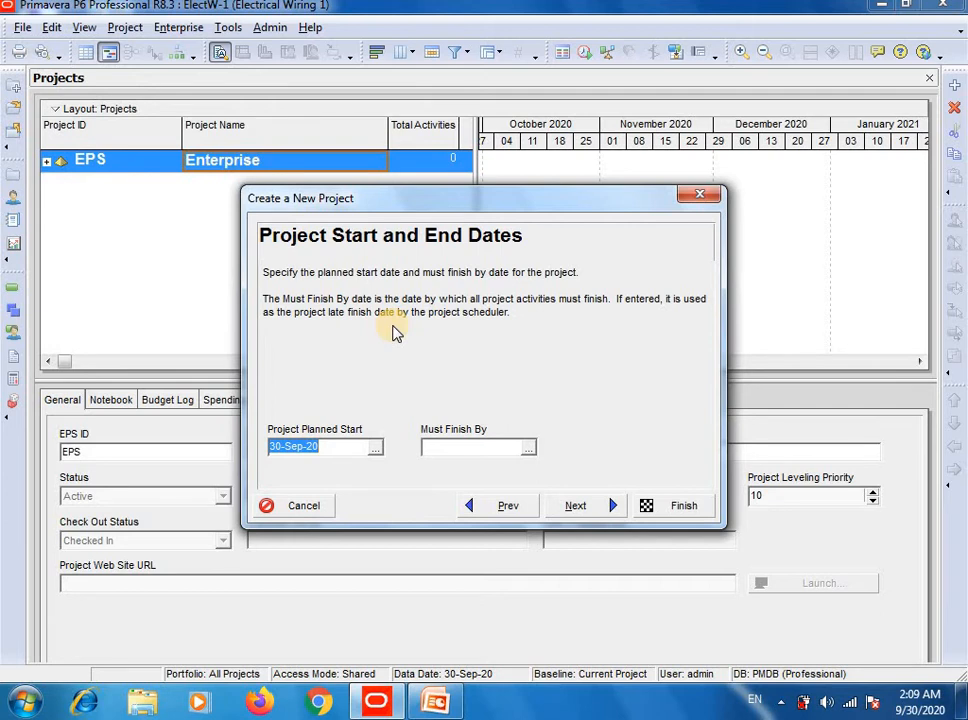
click(376, 452)
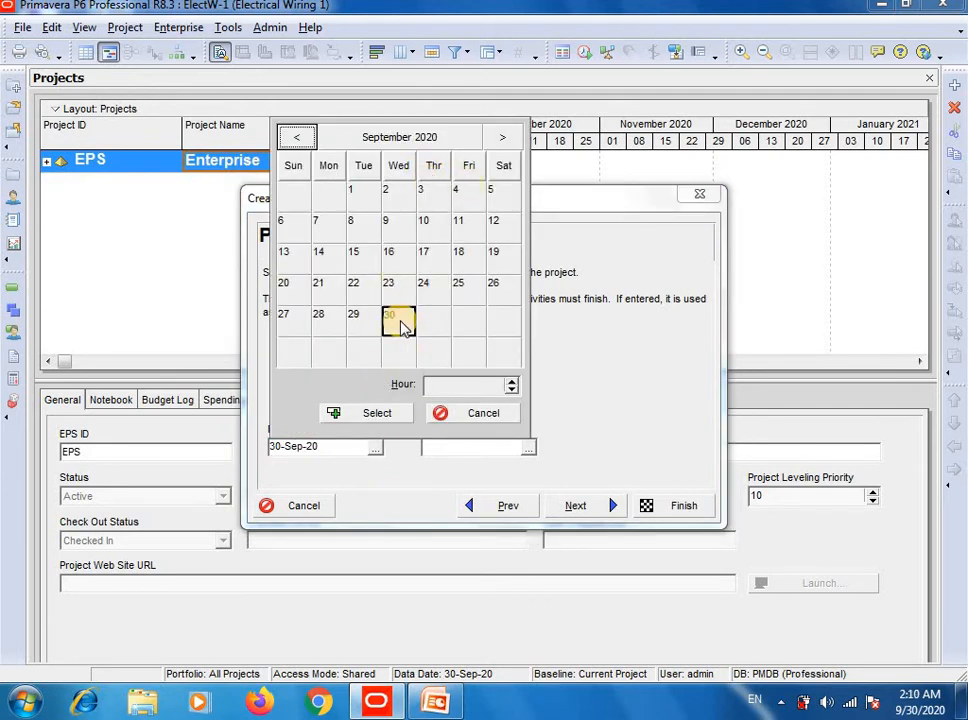
click(506, 141)
click(433, 198)
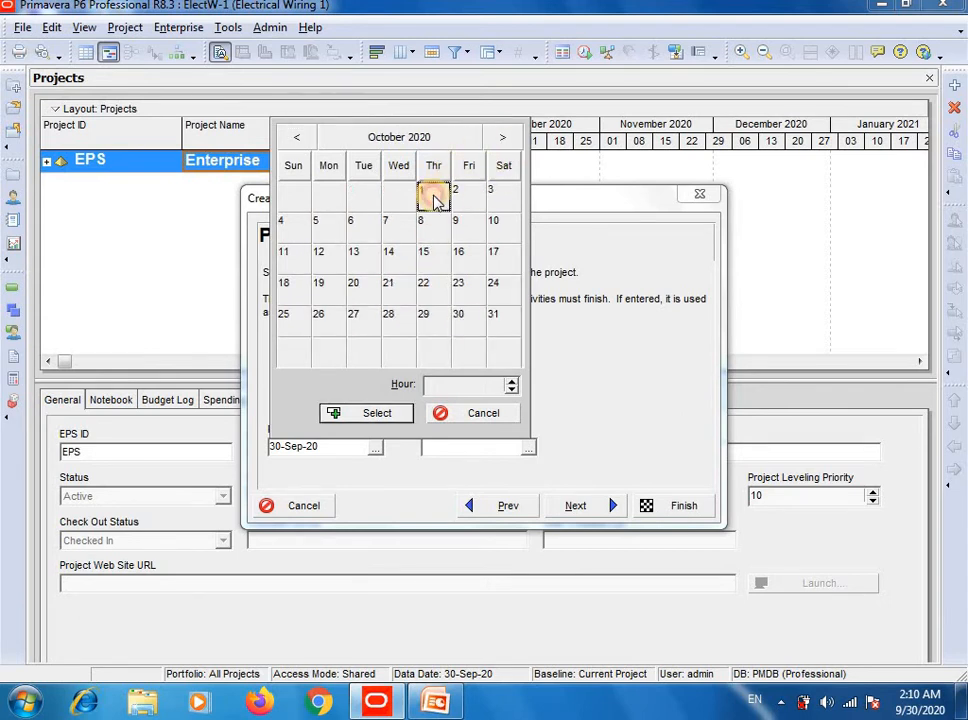
click(370, 414)
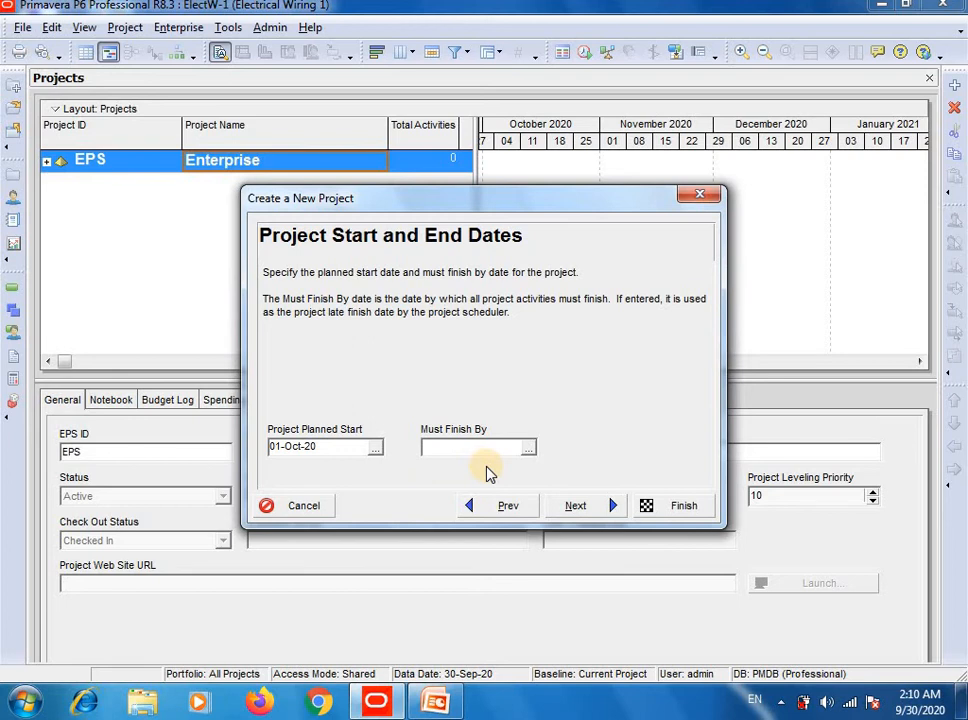
Set the project's Must Finish By date to 03-Feb-21, dismissing any Windows color scheme prompts
click(528, 450)
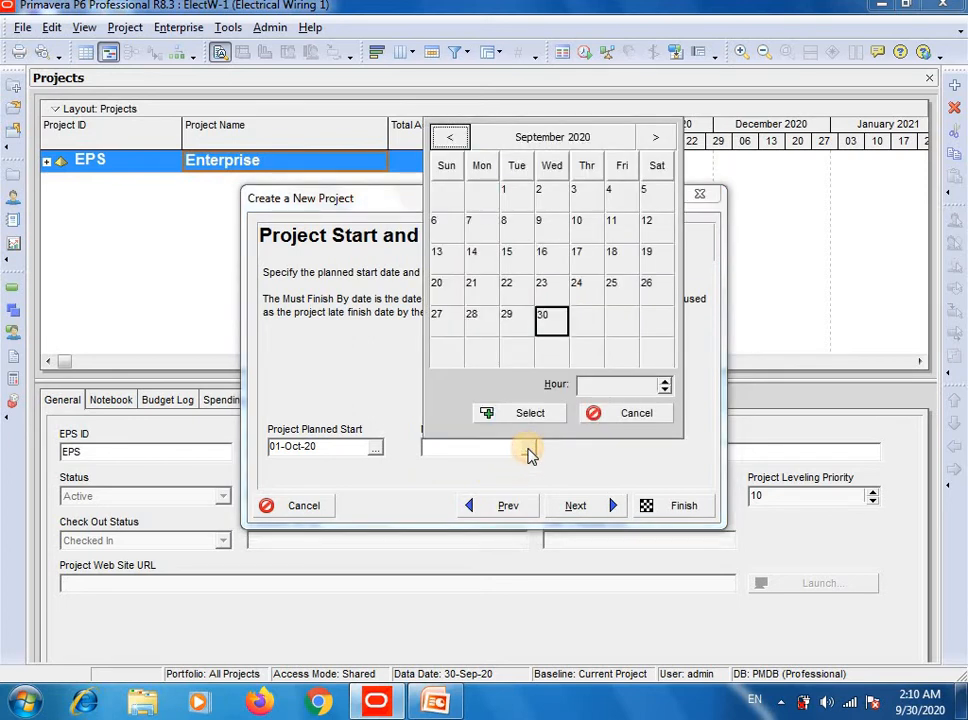
click(652, 138)
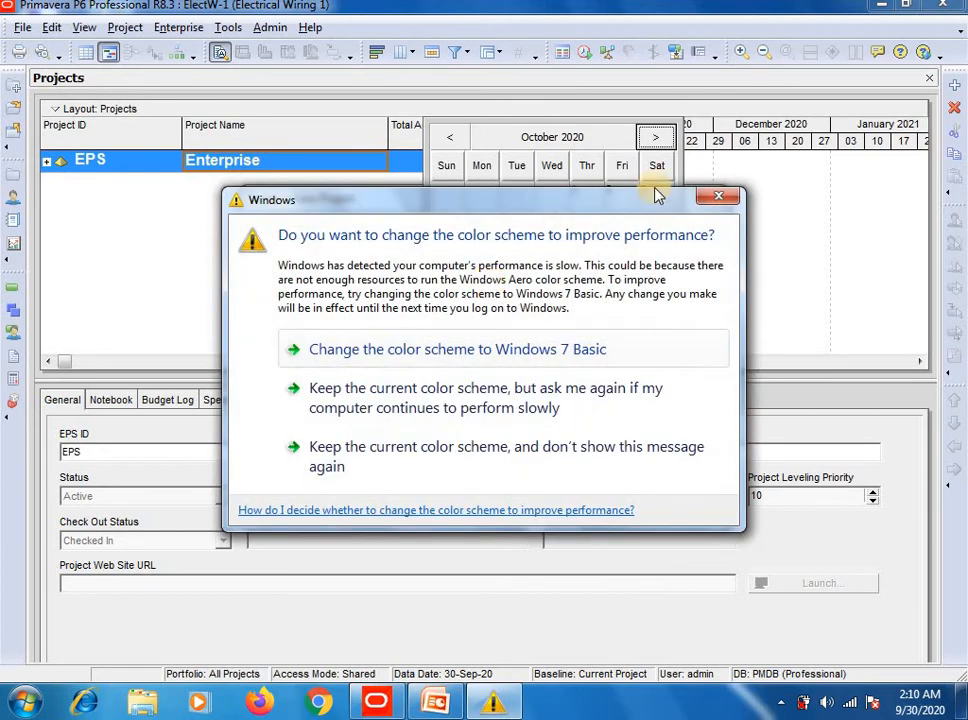
click(718, 196)
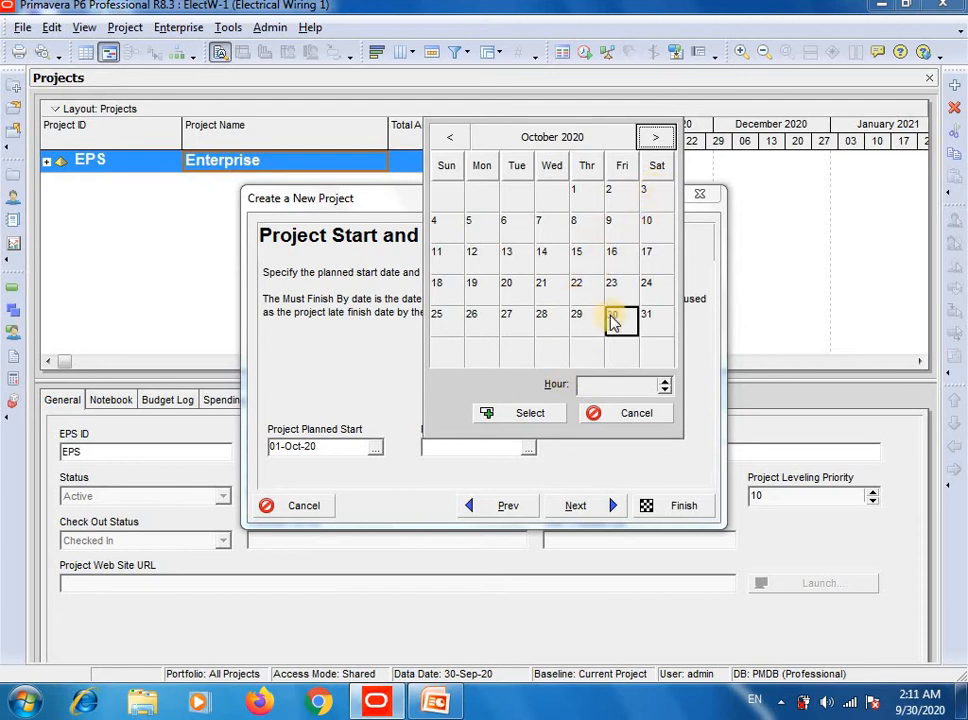
click(655, 140)
click(655, 142)
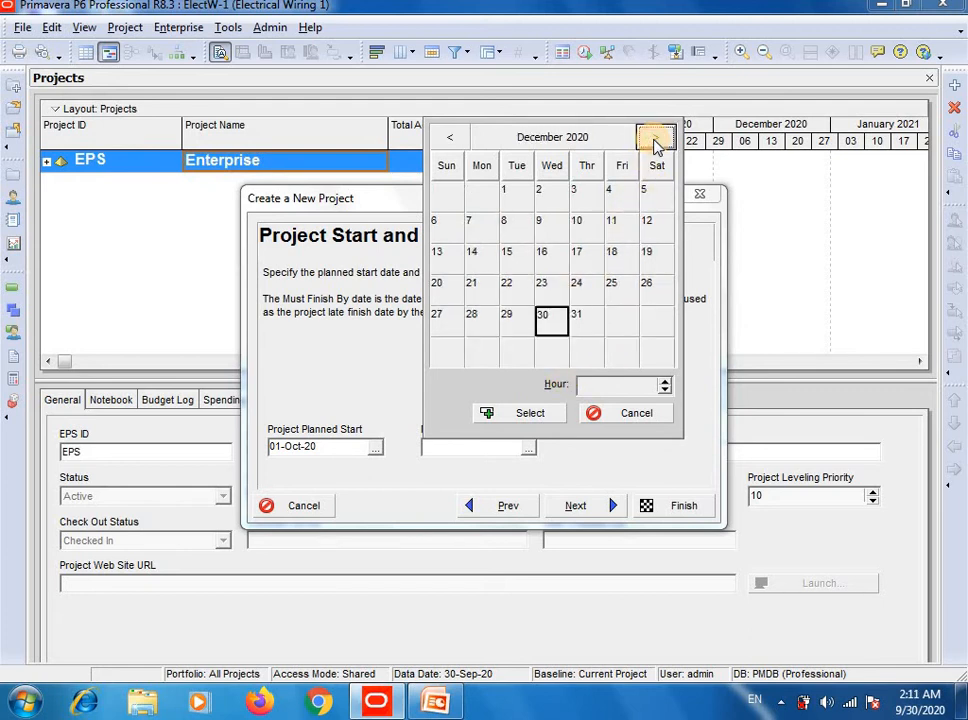
click(655, 142)
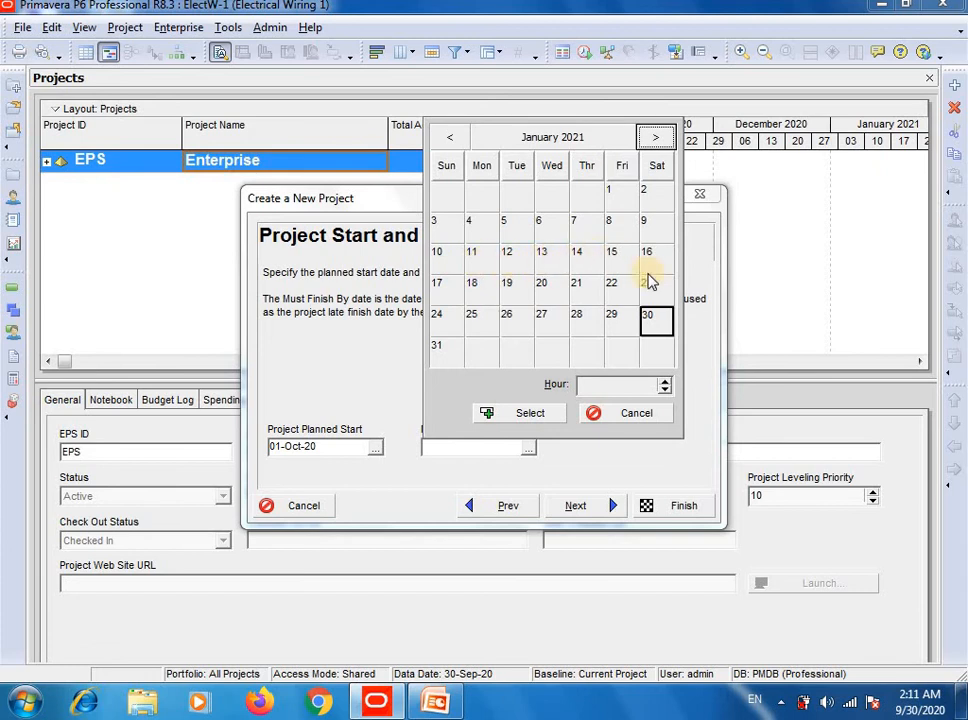
click(658, 142)
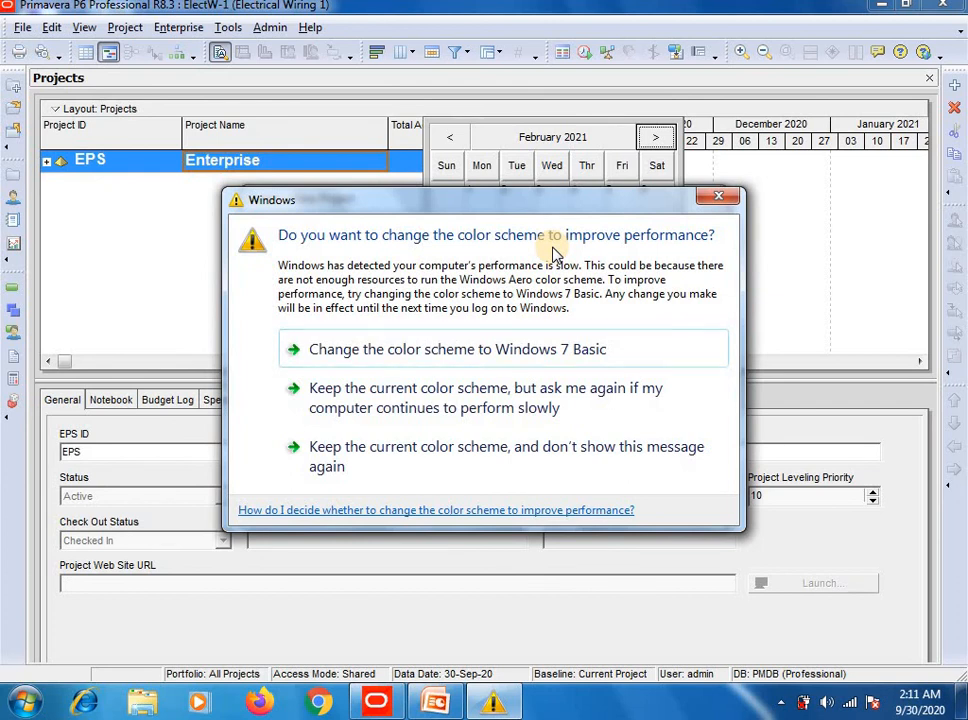
click(716, 198)
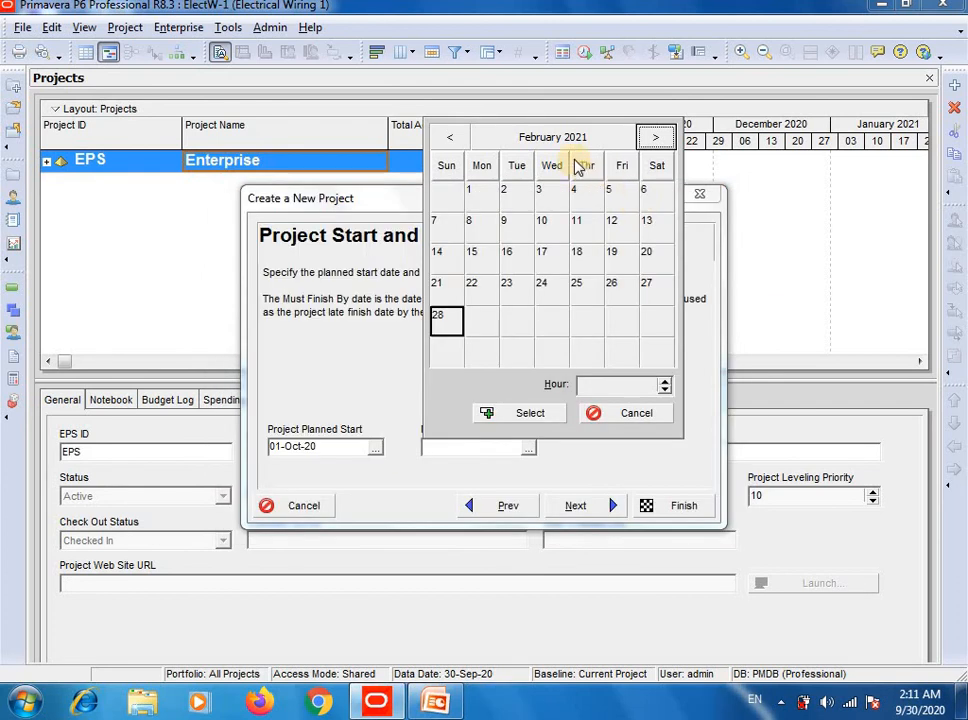
click(555, 199)
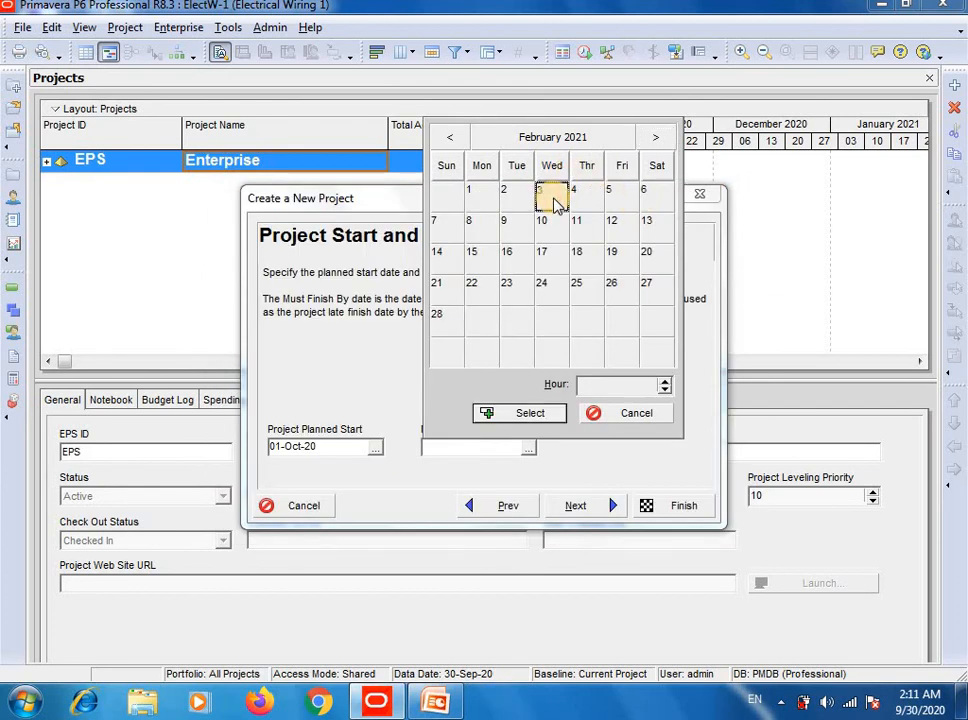
click(531, 416)
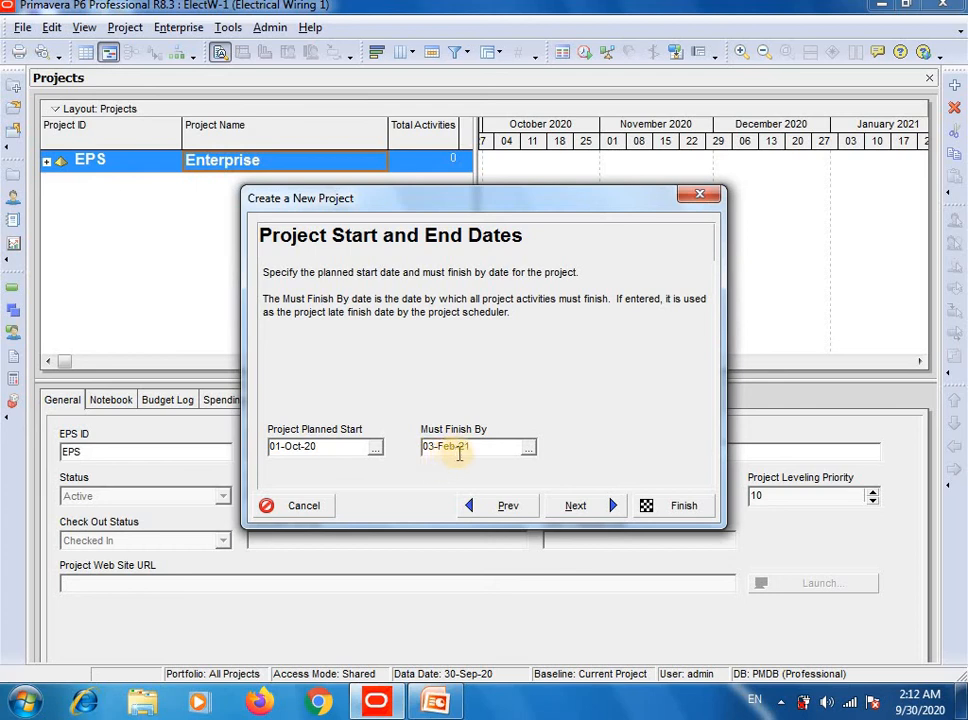
click(578, 506)
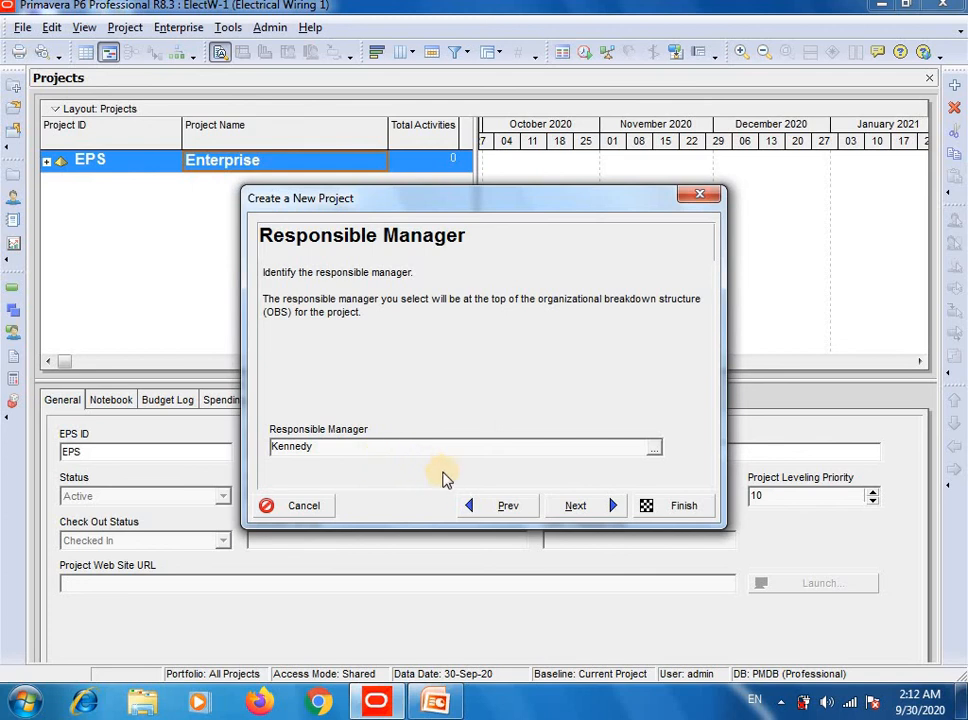
Accept the default responsible manager and the Price / Unit rate type, and finish creating the project
click(585, 508)
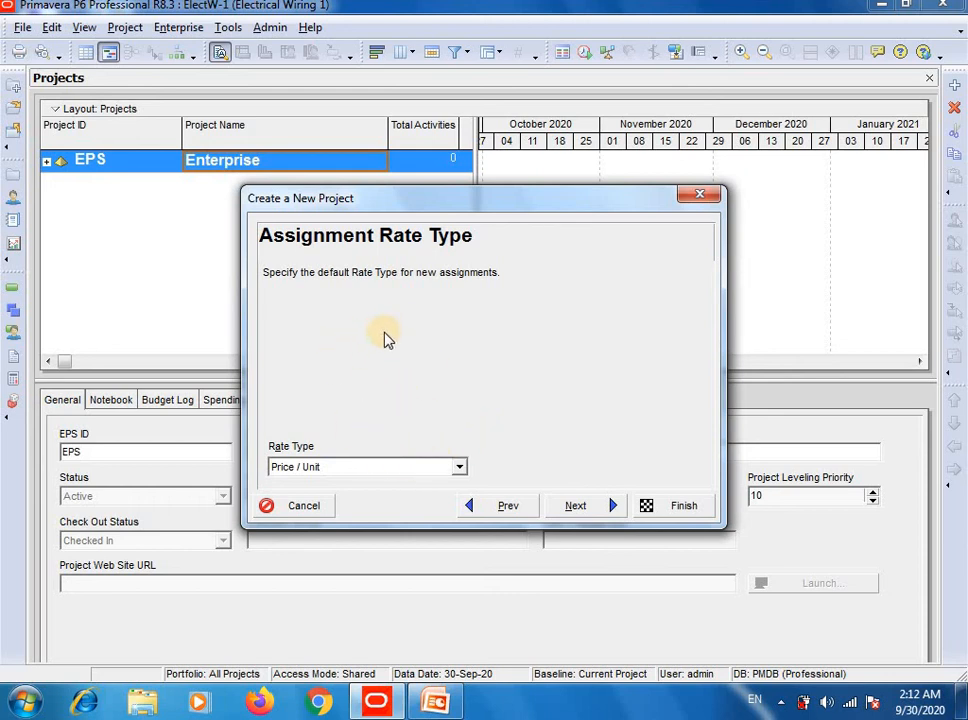
click(585, 507)
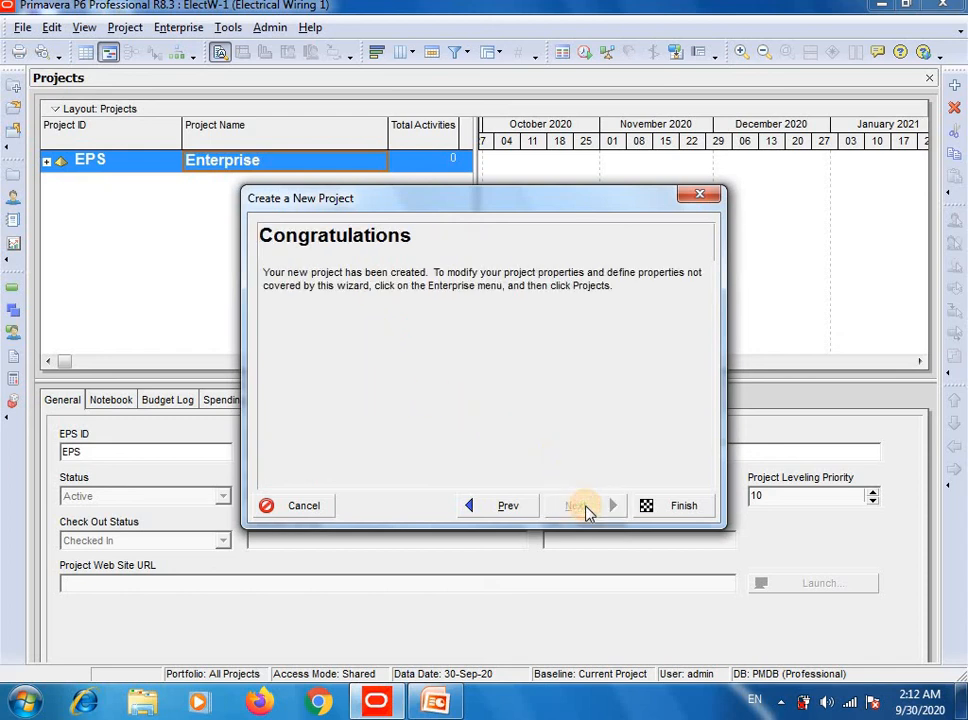
click(680, 508)
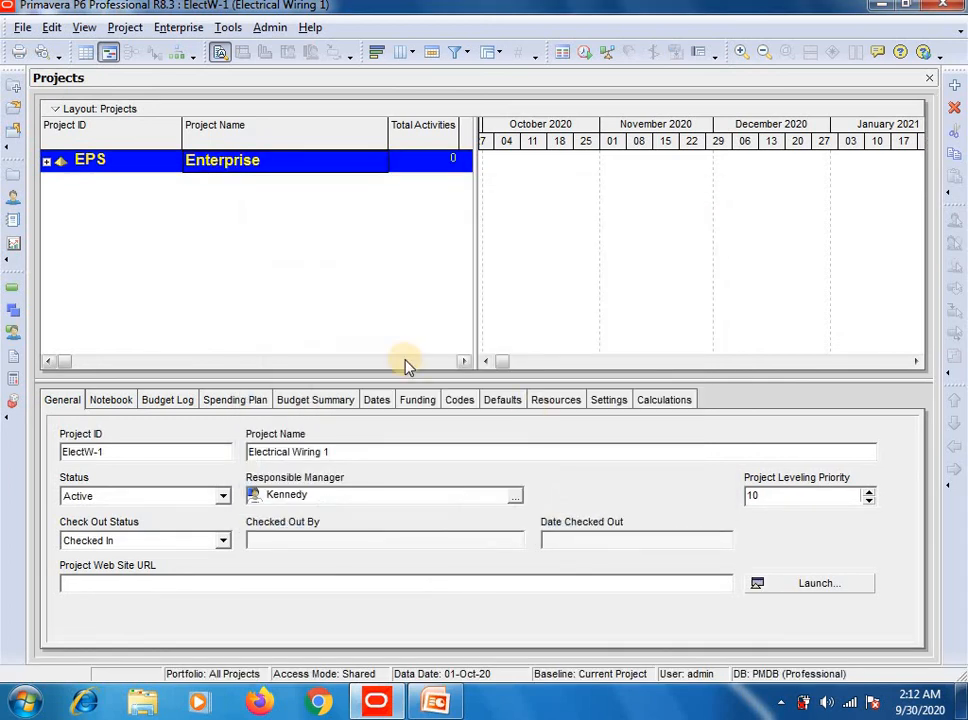
Expand the Enterprise EPS hierarchy to view its nodes and the projects under them
click(48, 170)
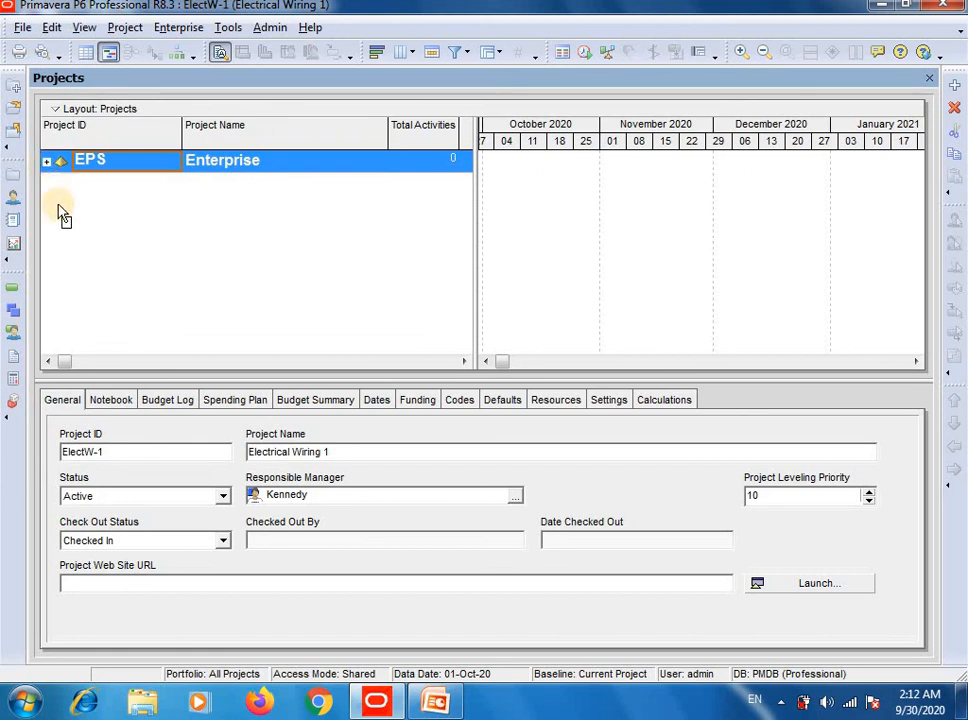
click(47, 161)
click(195, 324)
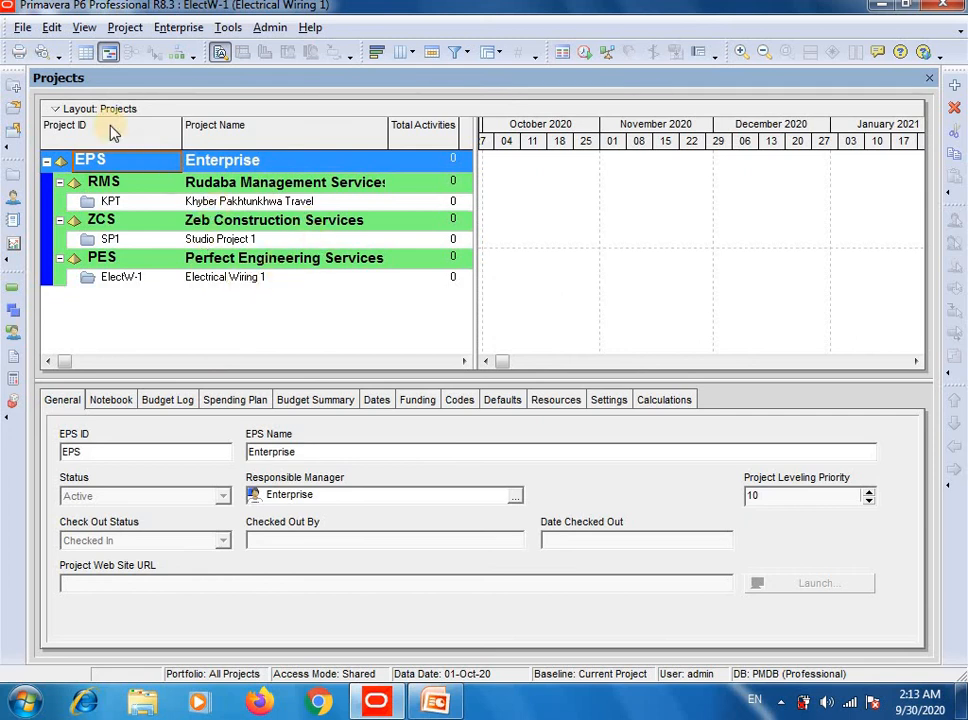
Bring up the commands for creating, opening or closing projects
click(24, 28)
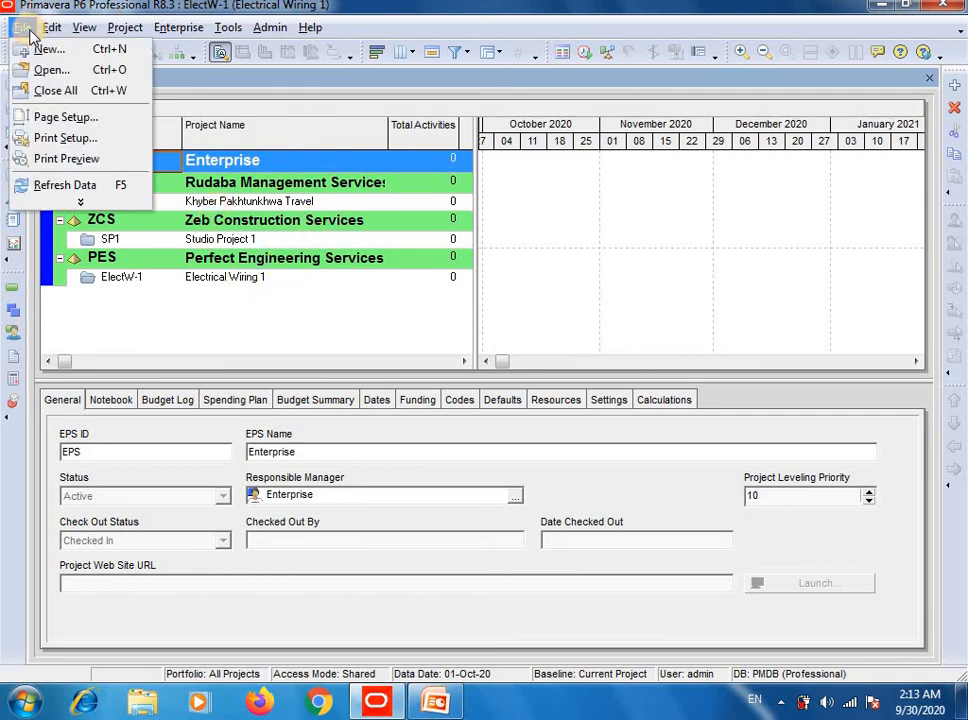